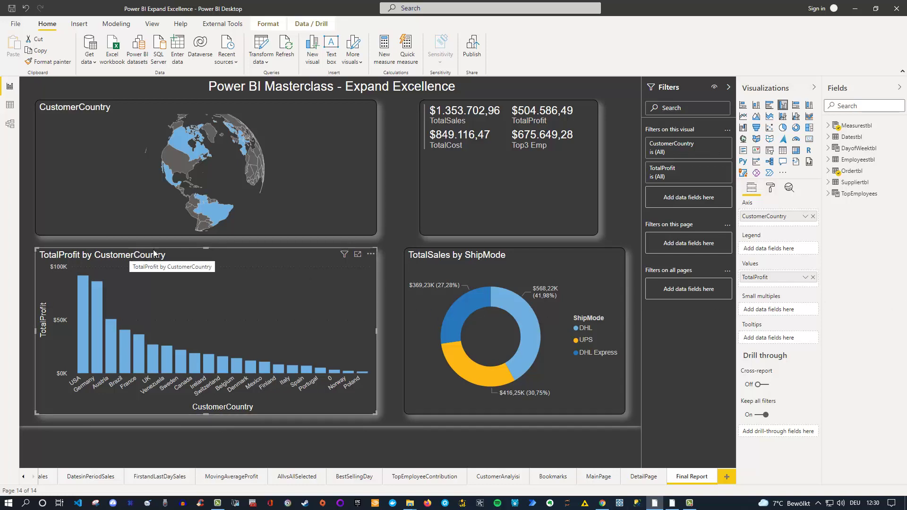
- Make the TotalProfit-by-country bar chart filter the ShipMode donut using Edit interactions
left_click(266, 24)
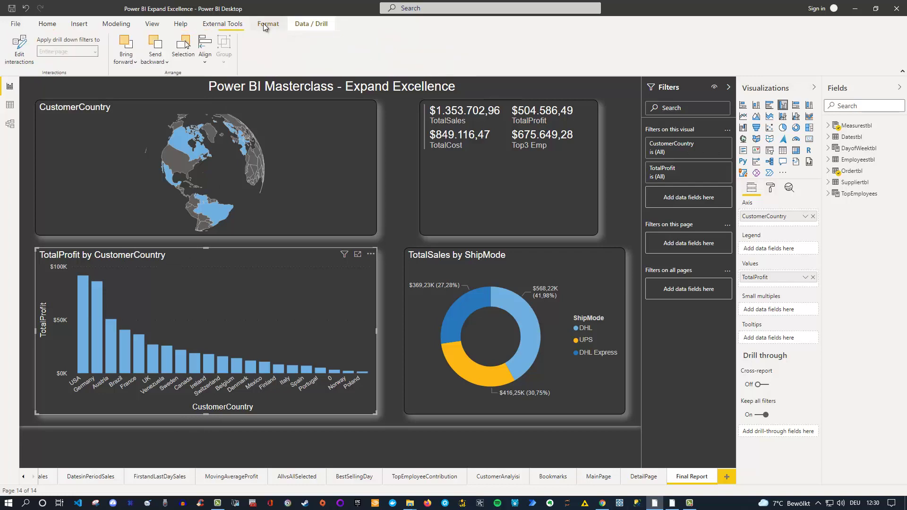
left_click(20, 54)
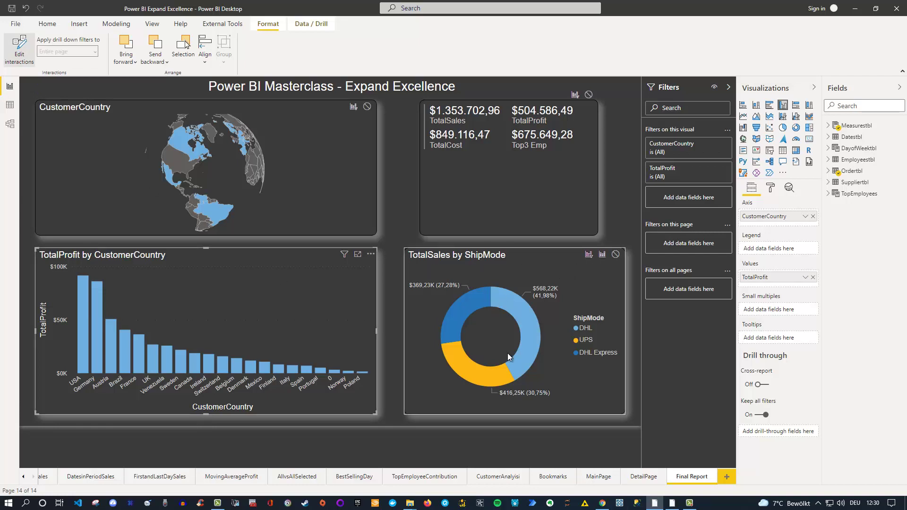
left_click(589, 255)
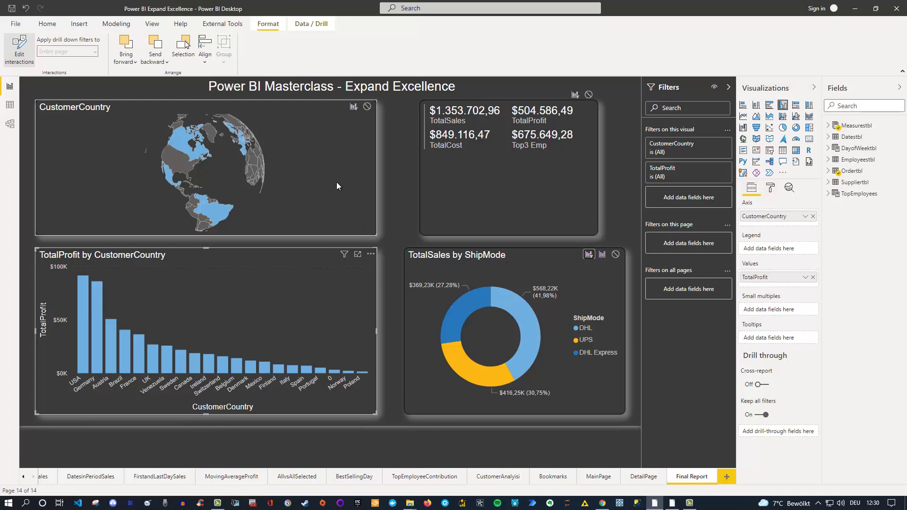
left_click(19, 52)
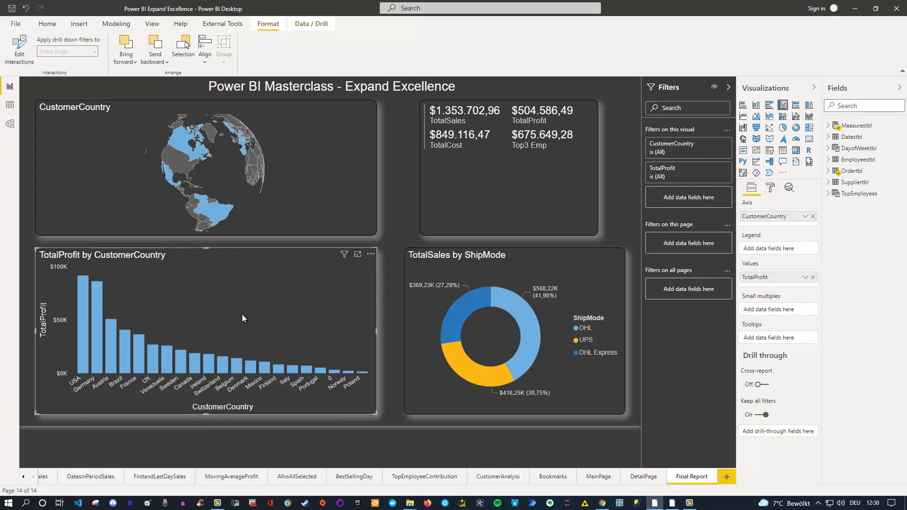
left_click(82, 299)
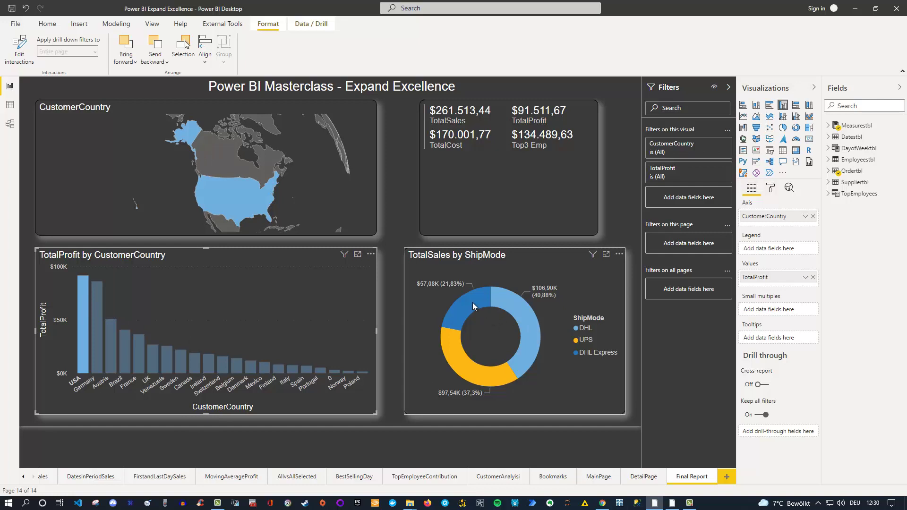
mouse_move(473, 305)
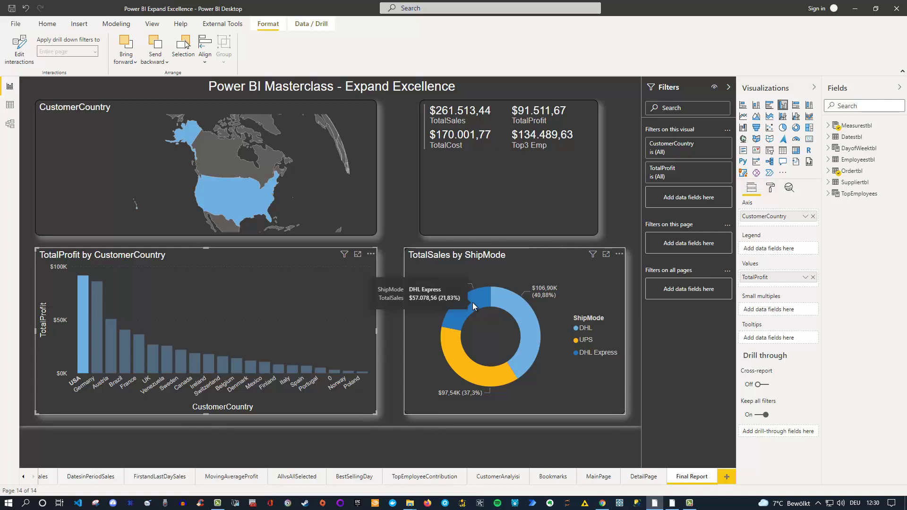
left_click(80, 316)
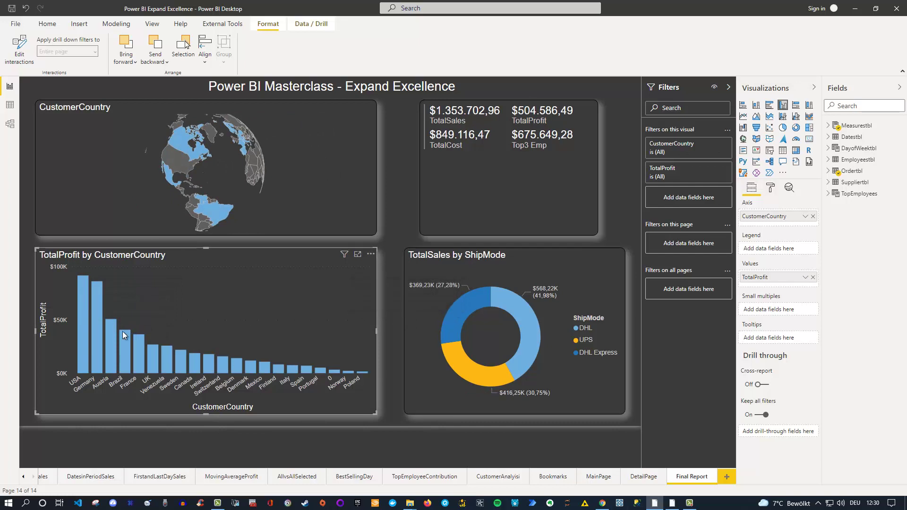
left_click(95, 332)
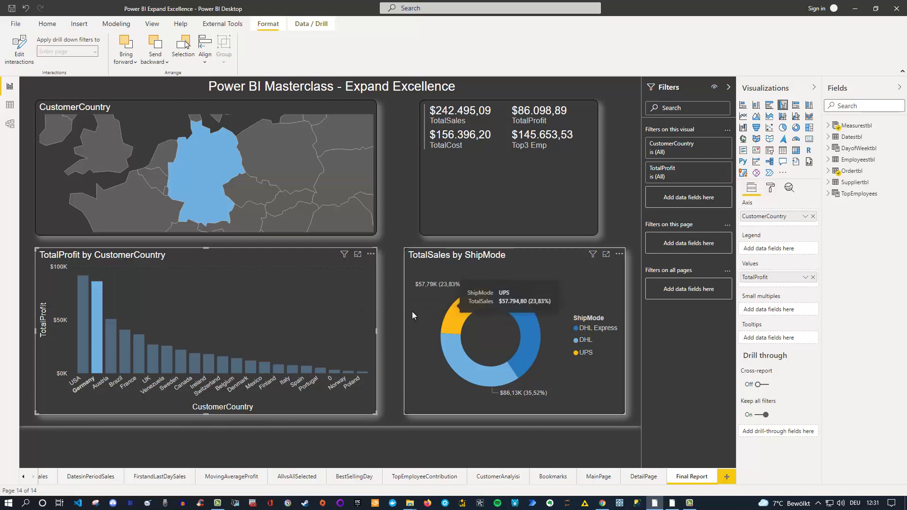
left_click(93, 318)
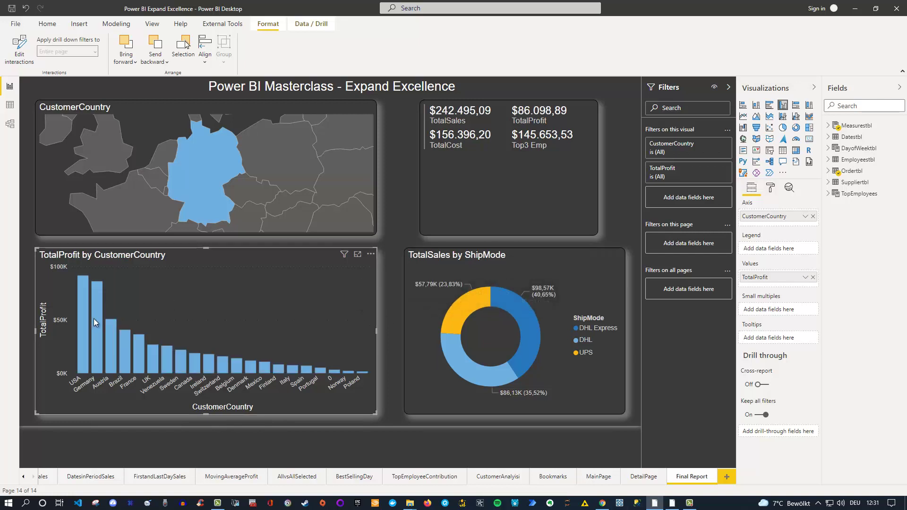
- Shorten the multi-row KPI card to free space below it
left_click(455, 231)
left_click_drag(510, 233, 511, 165)
left_click(504, 198)
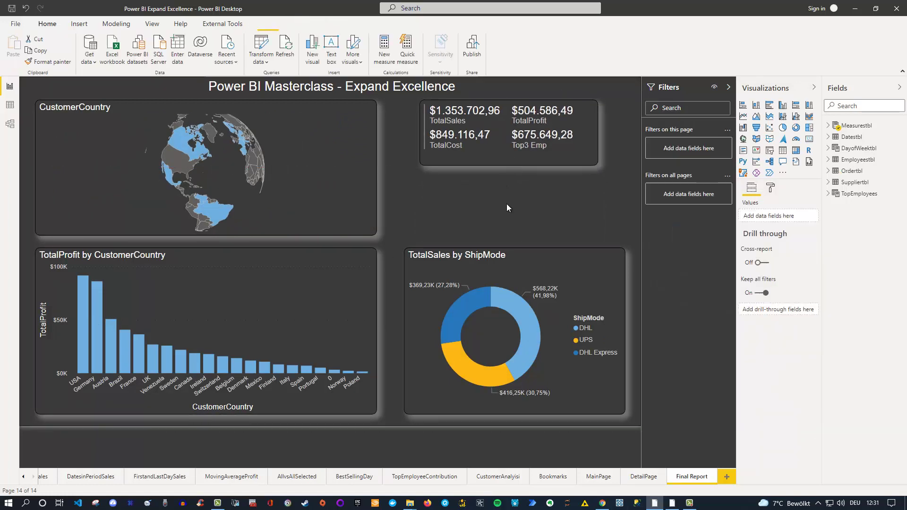
- Add a slicer using Datestbl Year and select its 2019 start value
left_click(828, 137)
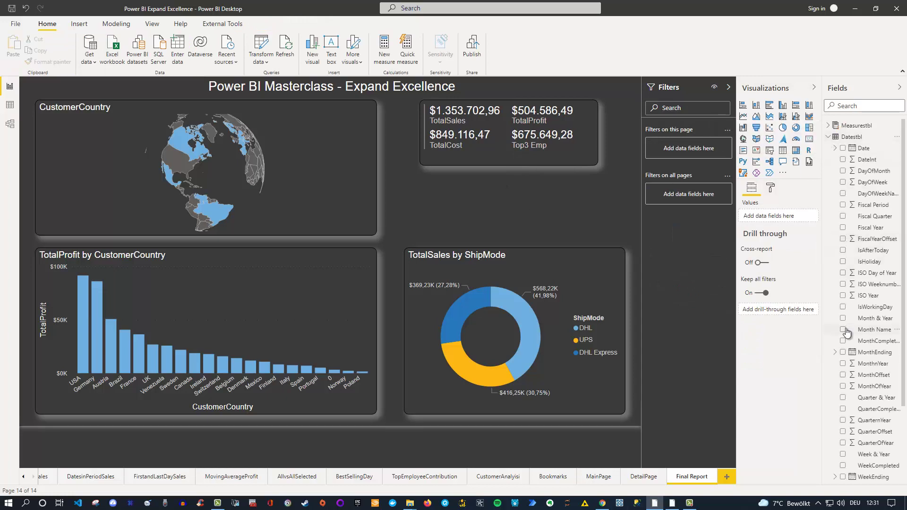
scroll(843, 340, "down", 3)
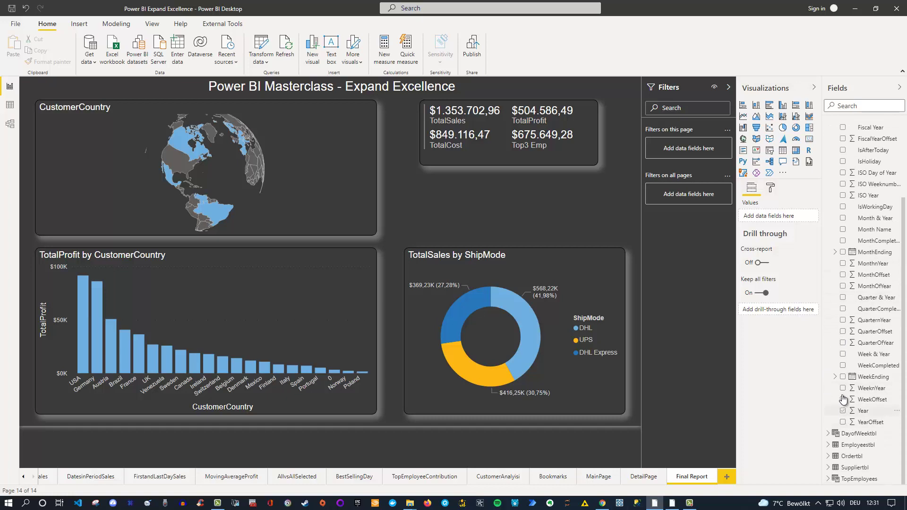
left_click(770, 151)
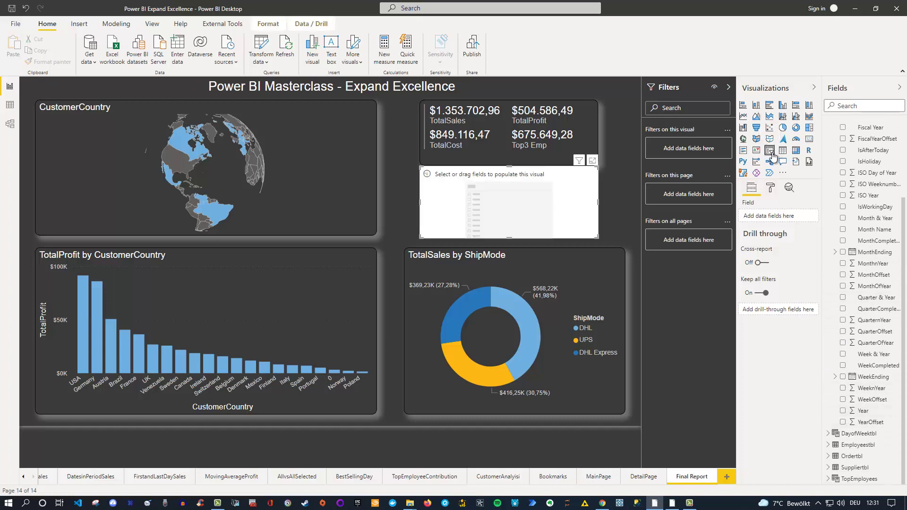
left_click(844, 412)
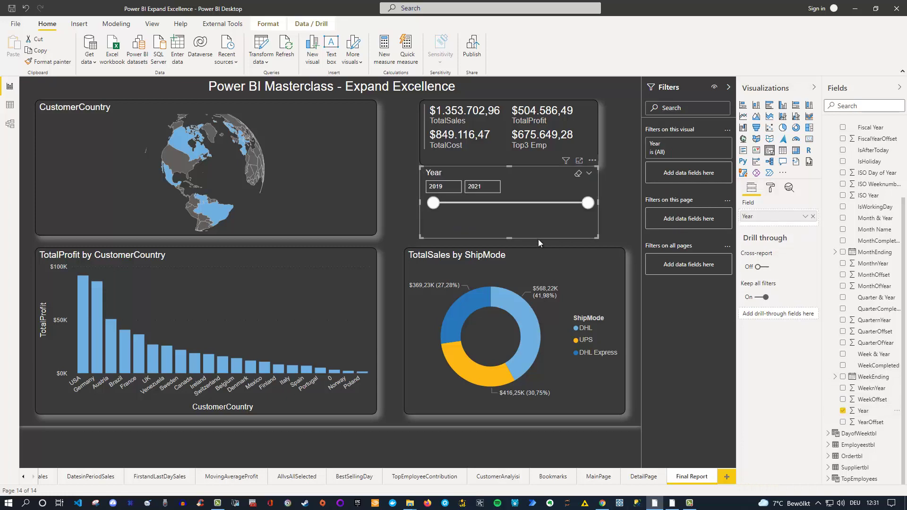
left_click_drag(443, 186, 430, 188)
- Set the Year slicer start to 2021 and cross-filter the report to the USA
type("2021")
key("Return")
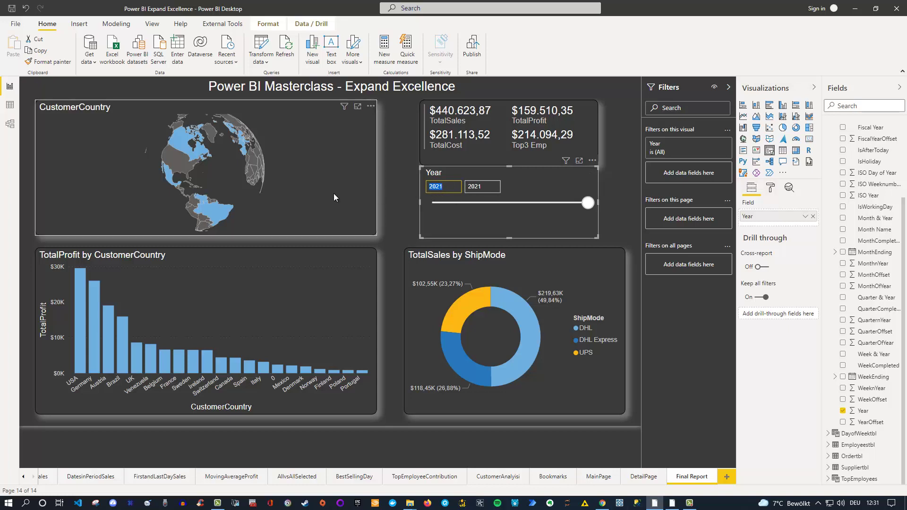
left_click(81, 322)
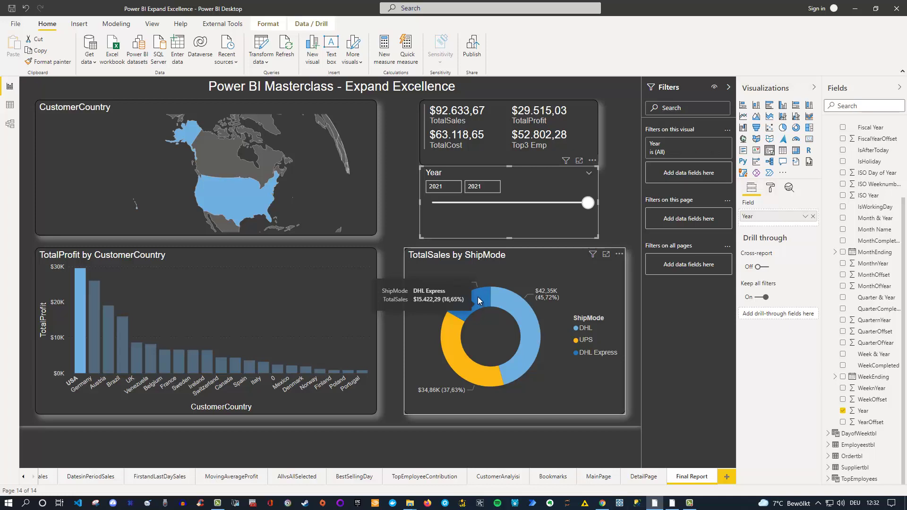
- Reset the Year slicer start to 2019 and clear the USA bar selection
left_click(470, 246)
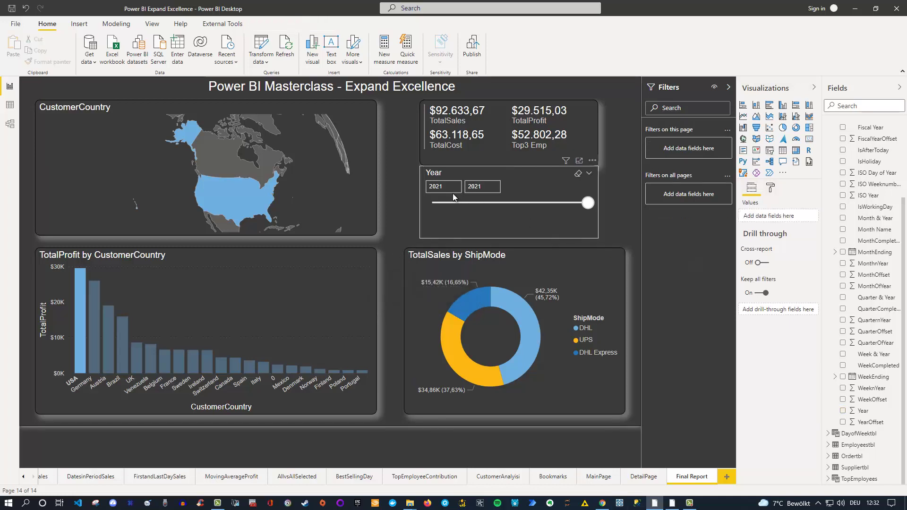
left_click(423, 189)
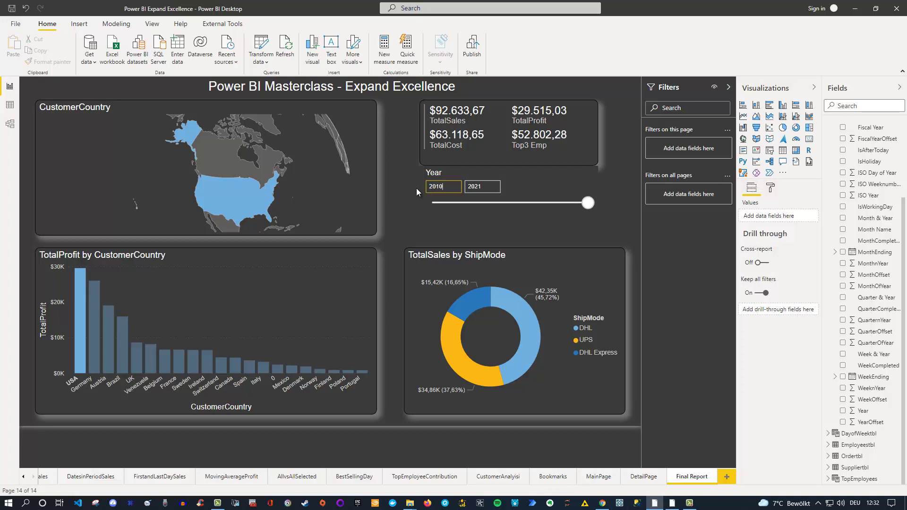
key("Return")
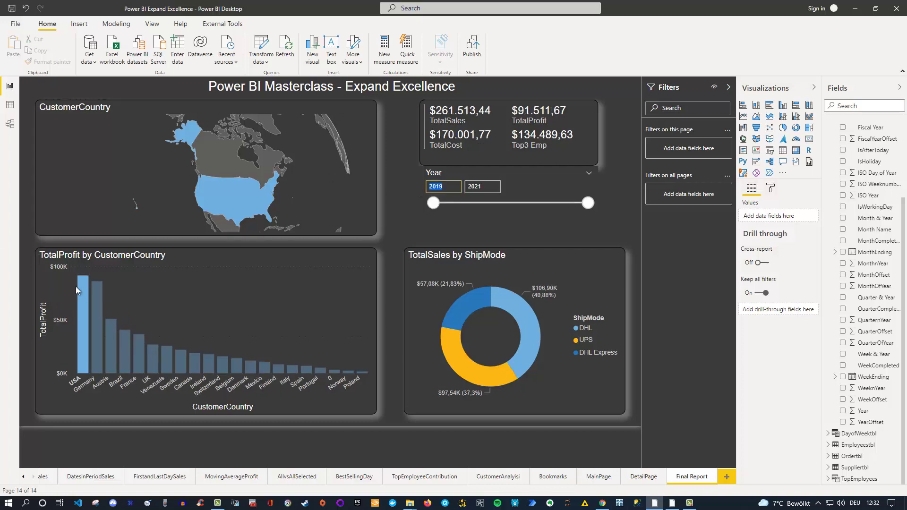
left_click(81, 300)
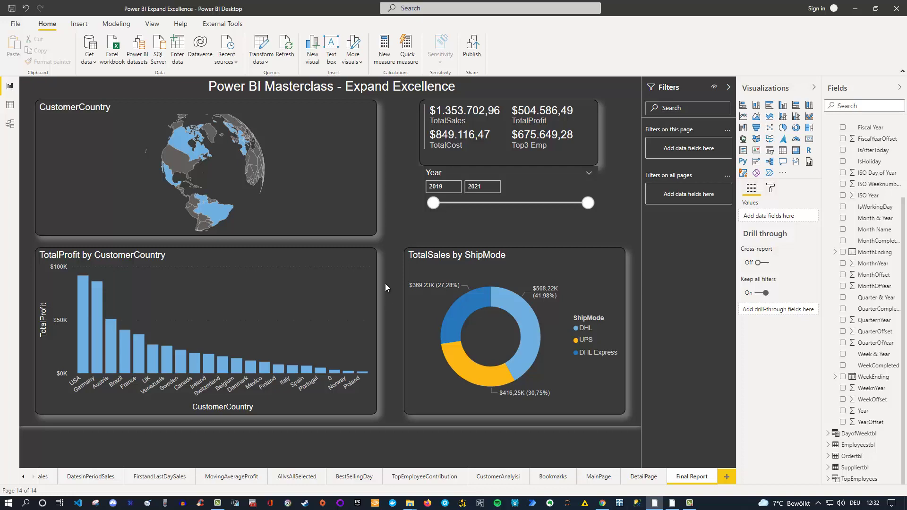
- Launch DAX Studio from External Tools, connected to the report's model
left_click(230, 26)
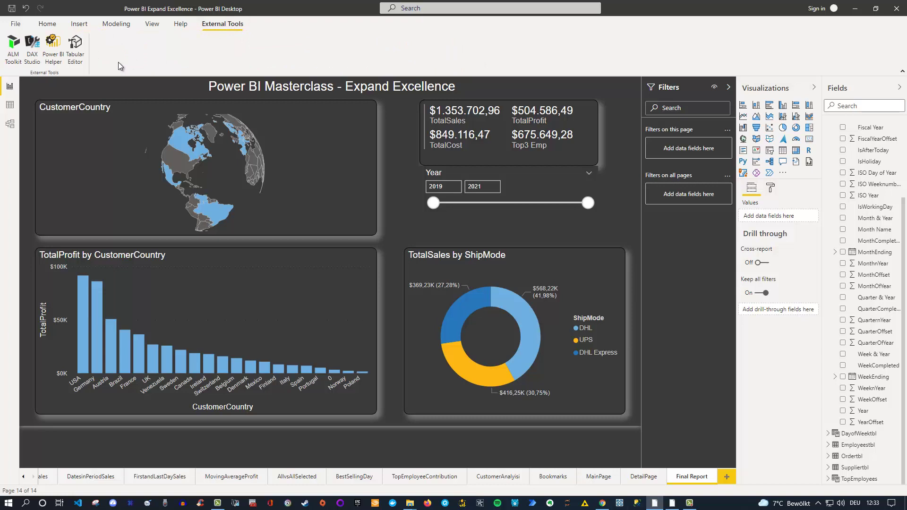
left_click(33, 45)
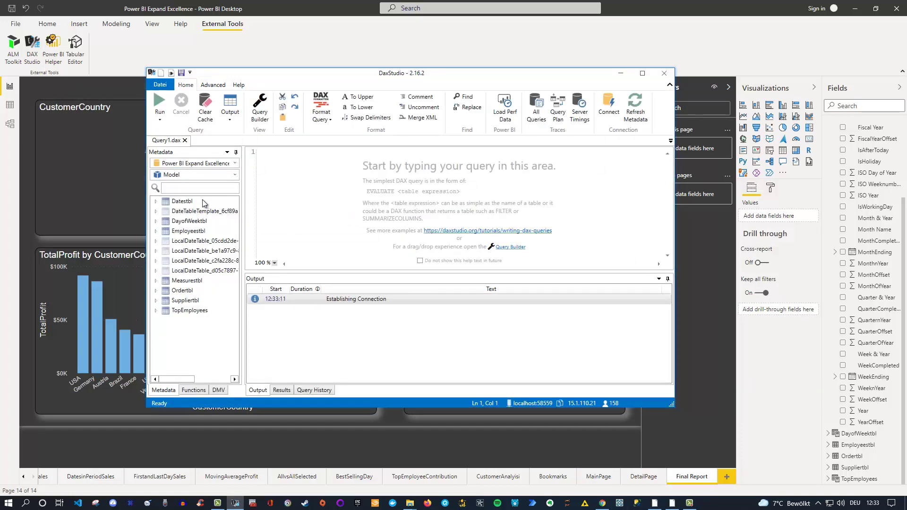
- Generate a DumpFilters measure for all tables from Ordertbl and select all its code
right_click(186, 294)
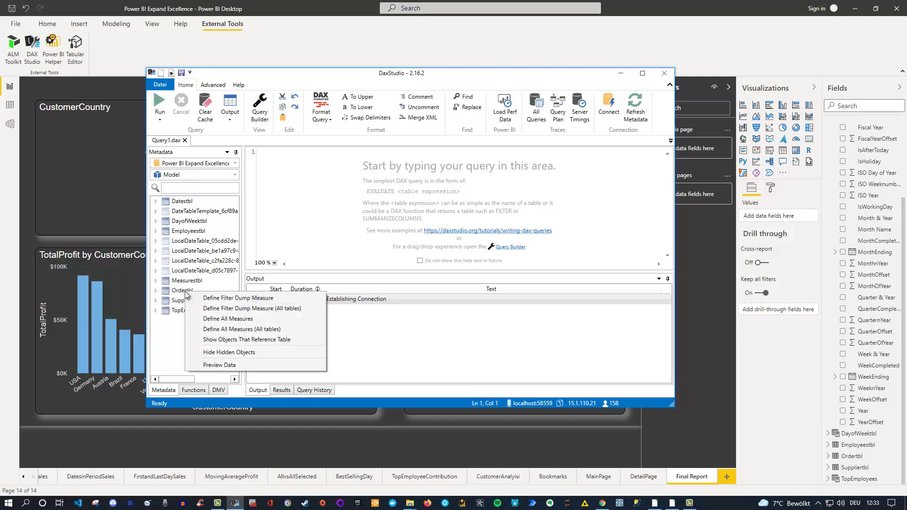
left_click(236, 308)
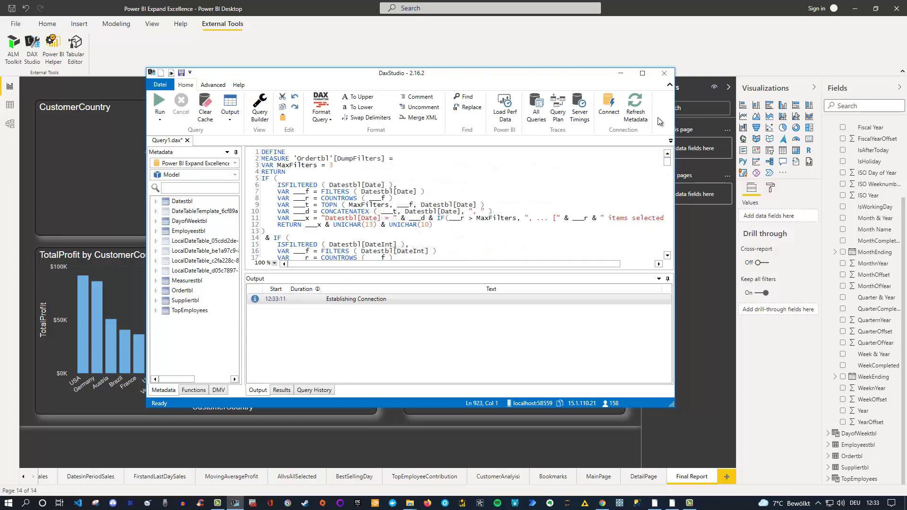
left_click(643, 73)
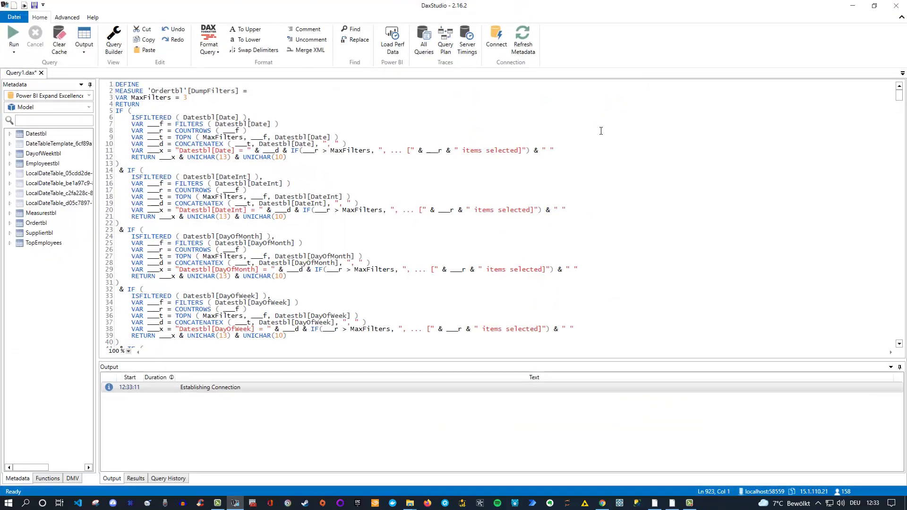
left_click_drag(899, 98, 879, 193)
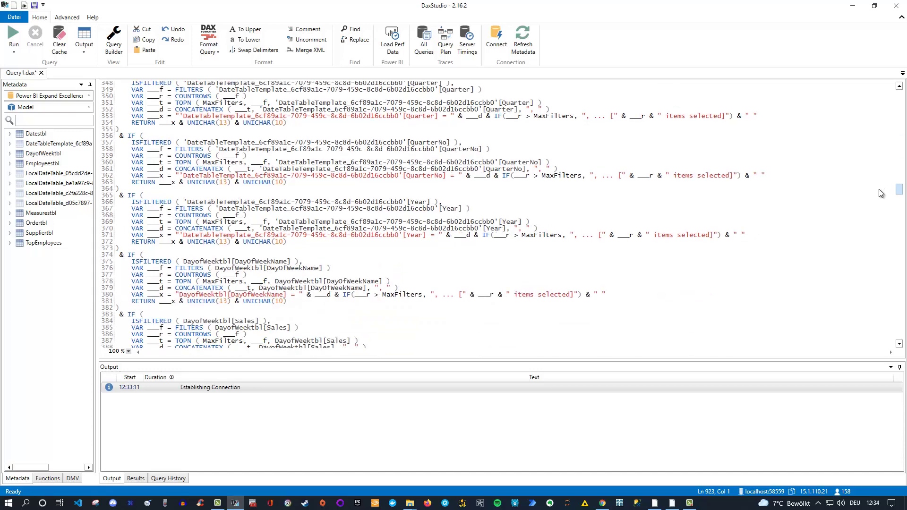
left_click_drag(879, 192, 869, 87)
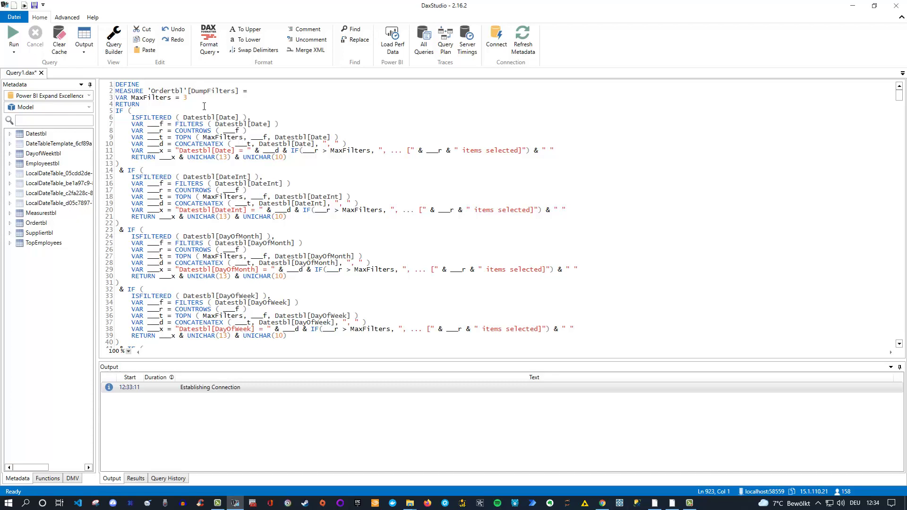
key("ctrl+a")
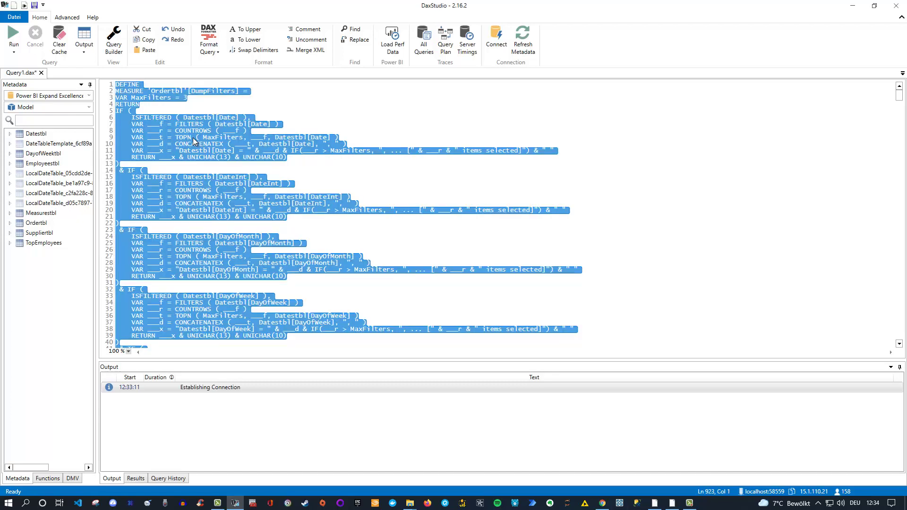
- Back in Power BI, create a new measure in Measurestbl with an expanded formula editor
left_click(854, 7)
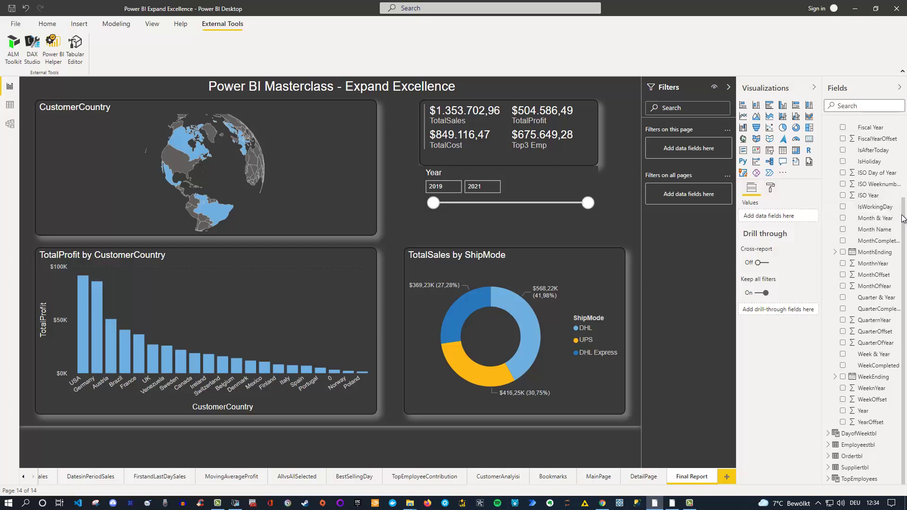
left_click_drag(903, 217, 905, 120)
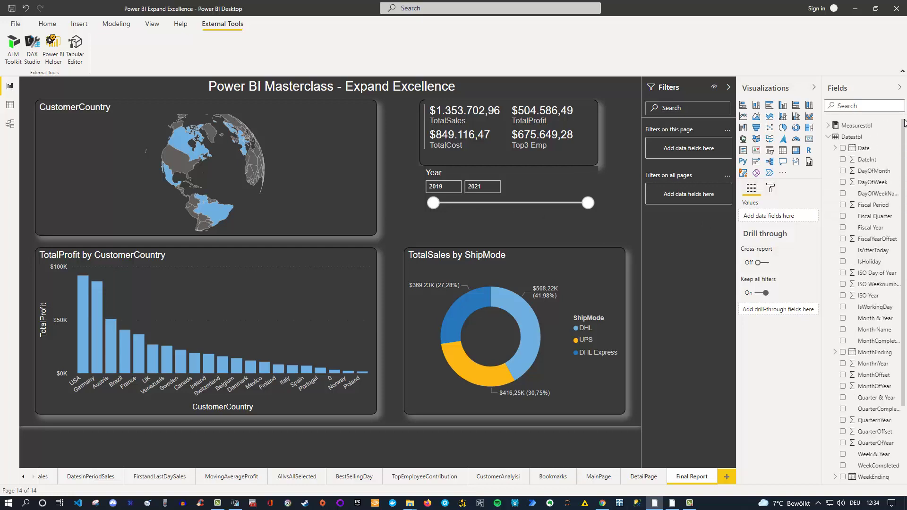
right_click(862, 126)
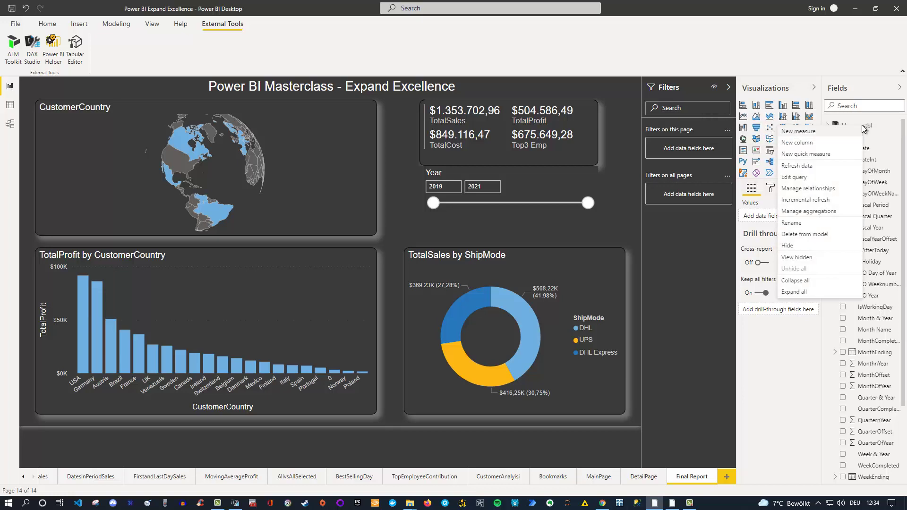
left_click(814, 137)
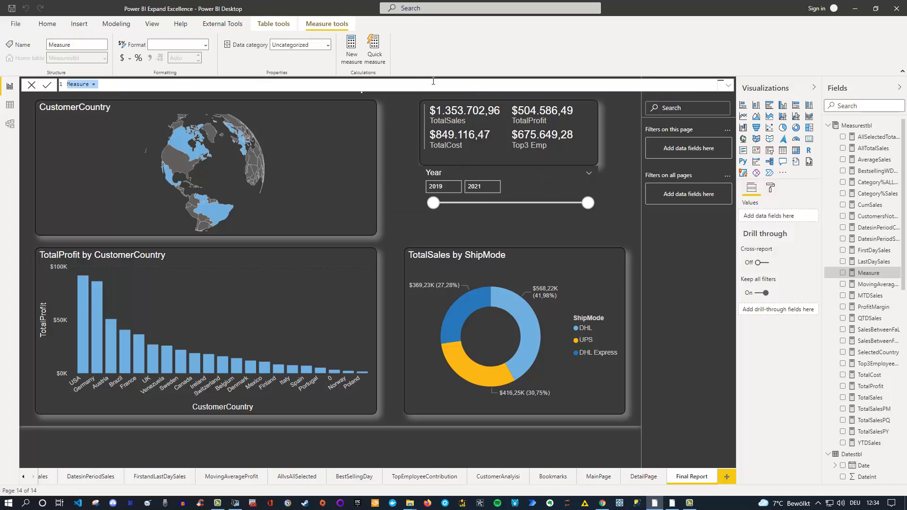
left_click(729, 87)
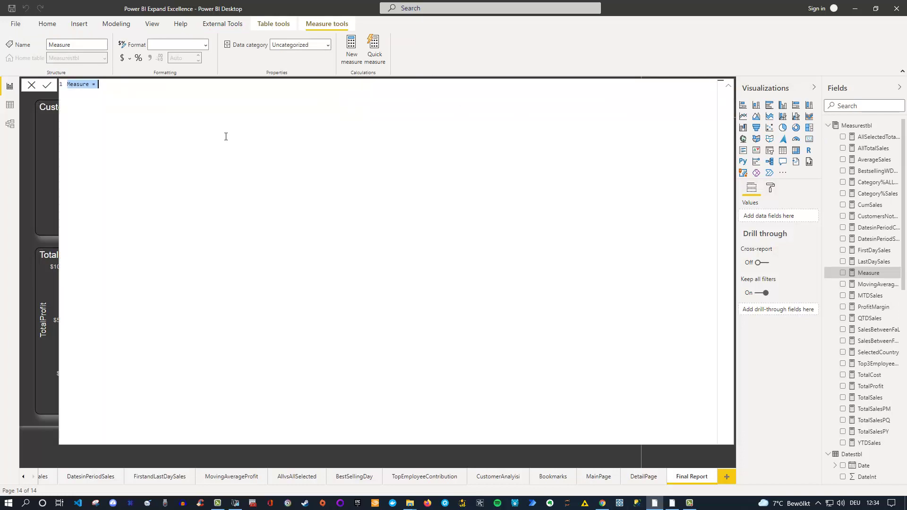
- Name the measure 'TooltipFilter =' and paste the DumpFilters code on the next line
scroll(194, 178, "up", 3)
scroll(194, 177, "up", 5)
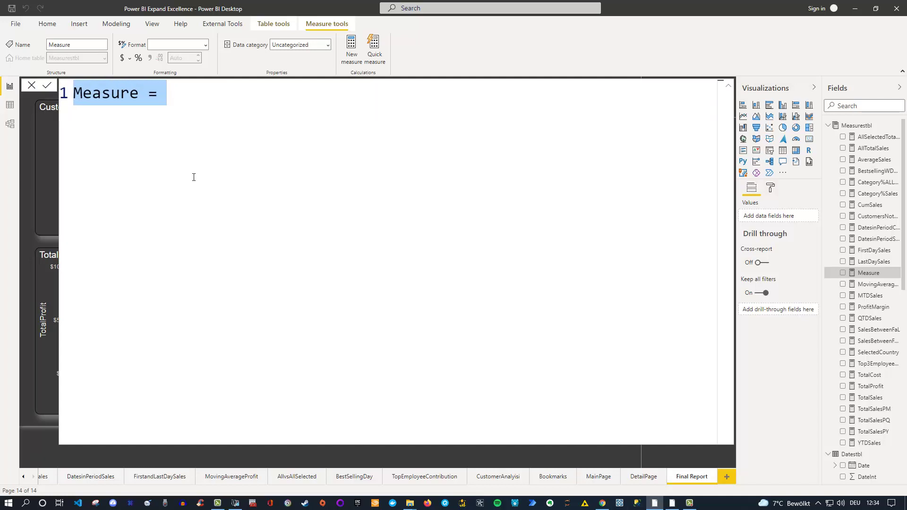
type("TR")
key("BackSpace")
type("ooltipFIlte")
key("BackSpace")
key("BackSpace")
key("BackSpace")
key("BackSpace")
type("ilte")
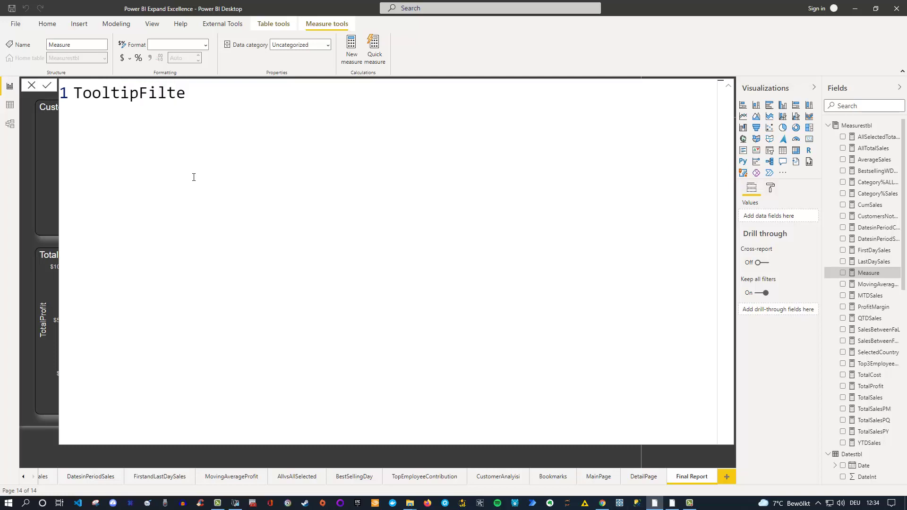
type("r =")
key("shift+Return")
key("ctrl+v")
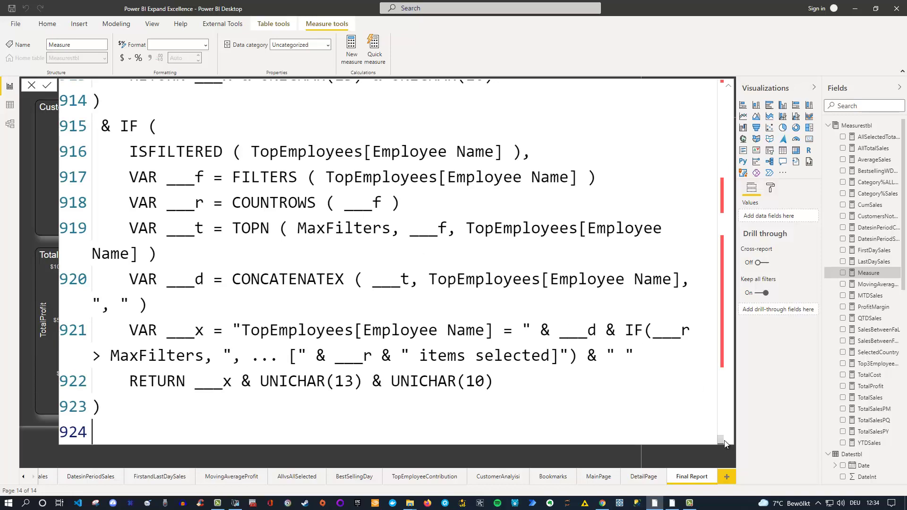
- Delete the DEFINE and MEASURE header lines from the TooltipFilter code and commit it
left_click_drag(719, 439, 725, 82)
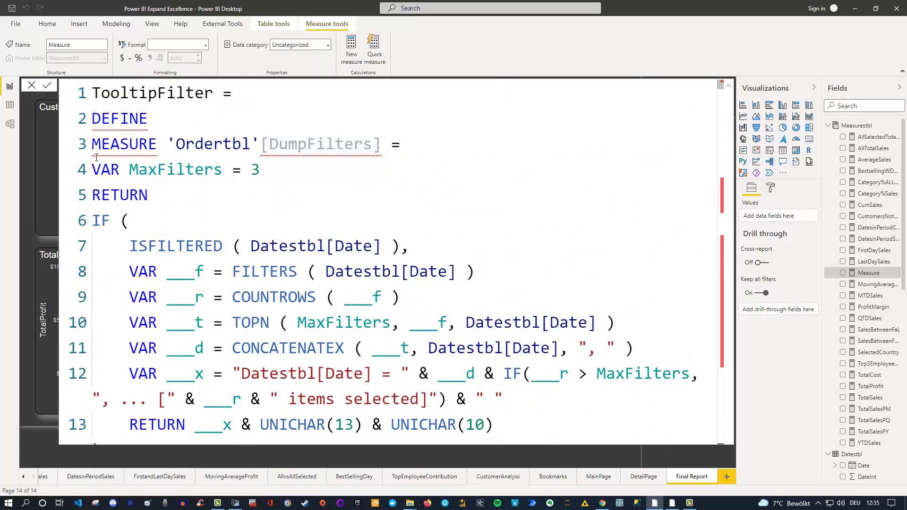
left_click_drag(93, 169, 262, 172)
left_click(404, 146)
left_click_drag(394, 145, 94, 119)
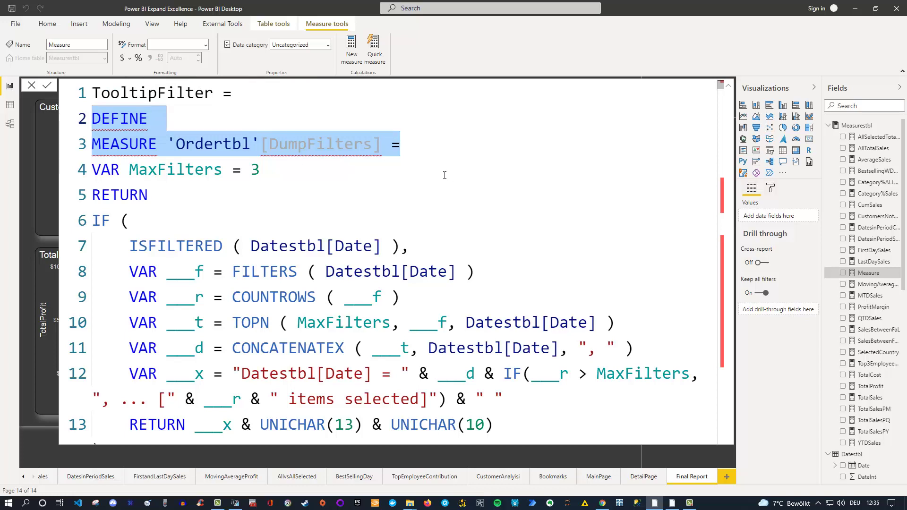
key("BackSpace")
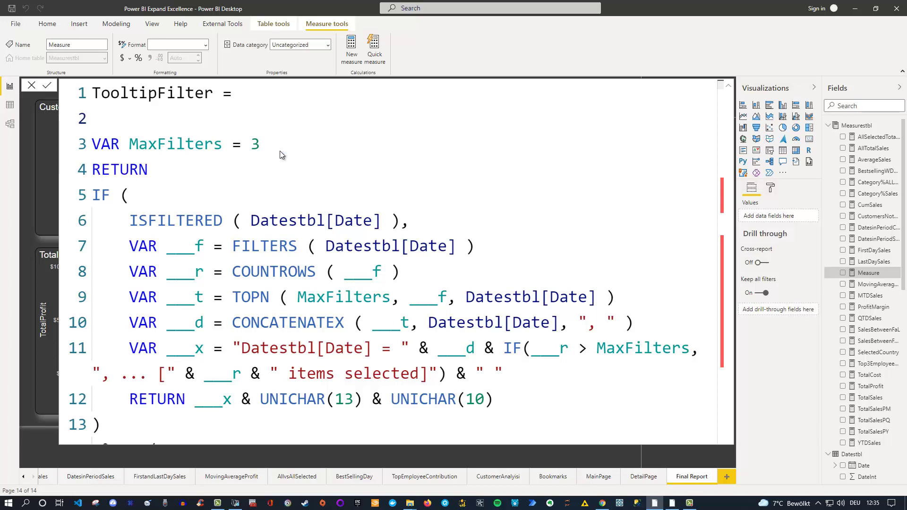
key("Return")
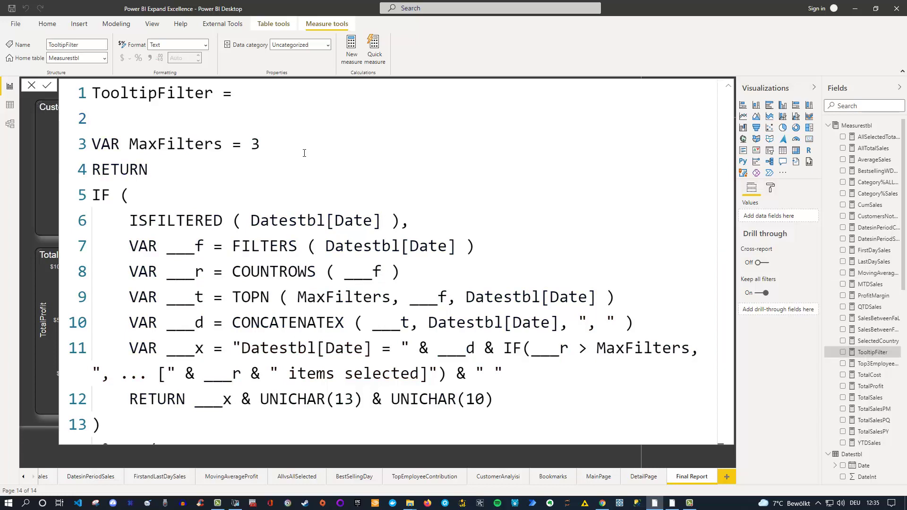
- Select the ShipMode donut chart and drop TooltipFilter into its Tooltips well
left_click(728, 90)
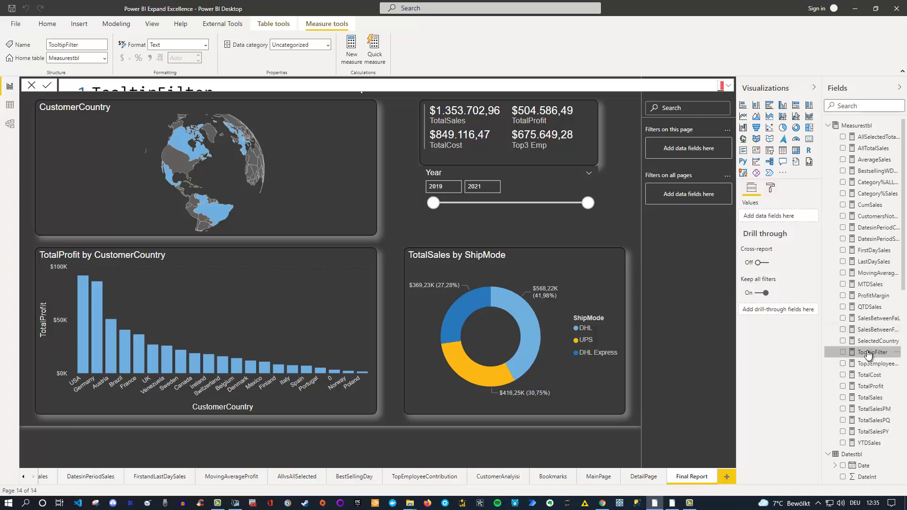
mouse_move(576, 258)
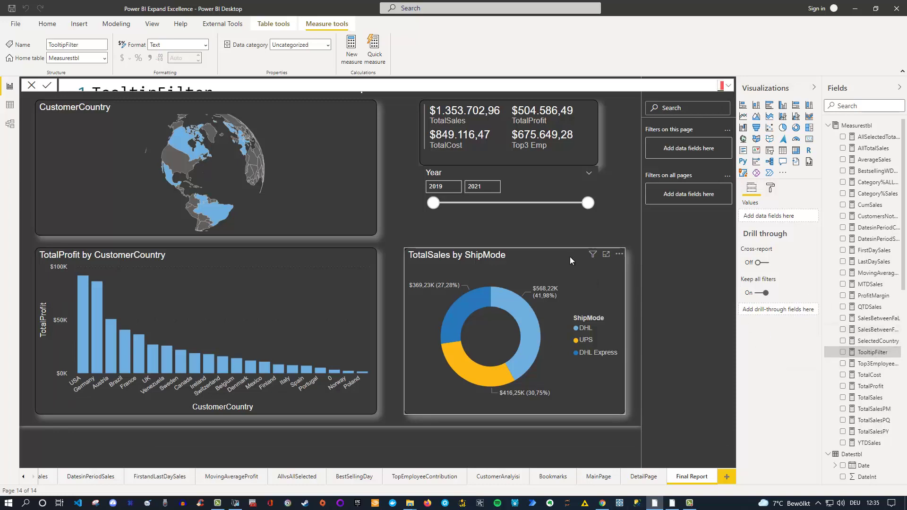
left_click(538, 259)
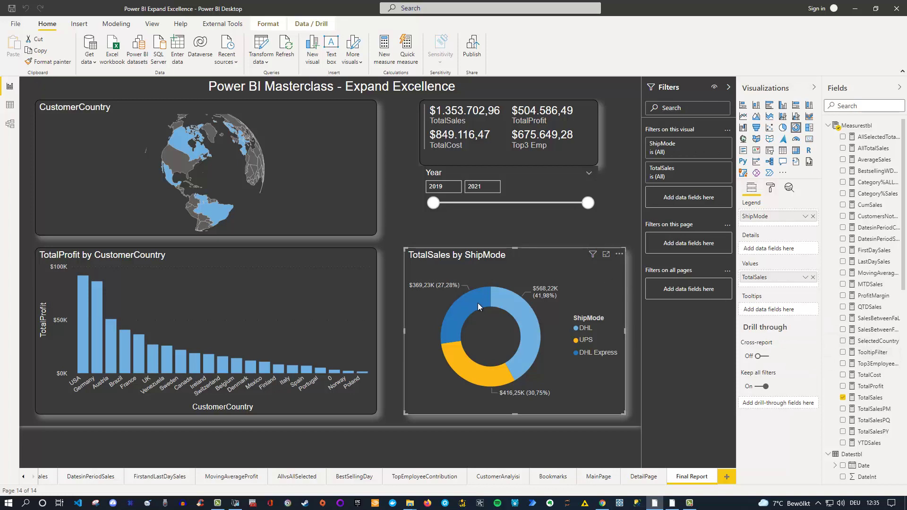
mouse_move(478, 304)
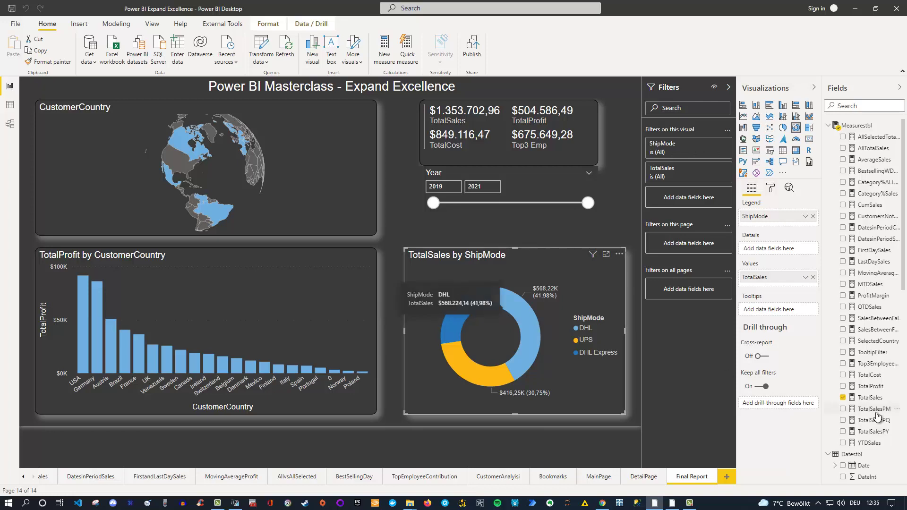
left_click_drag(875, 357, 783, 312)
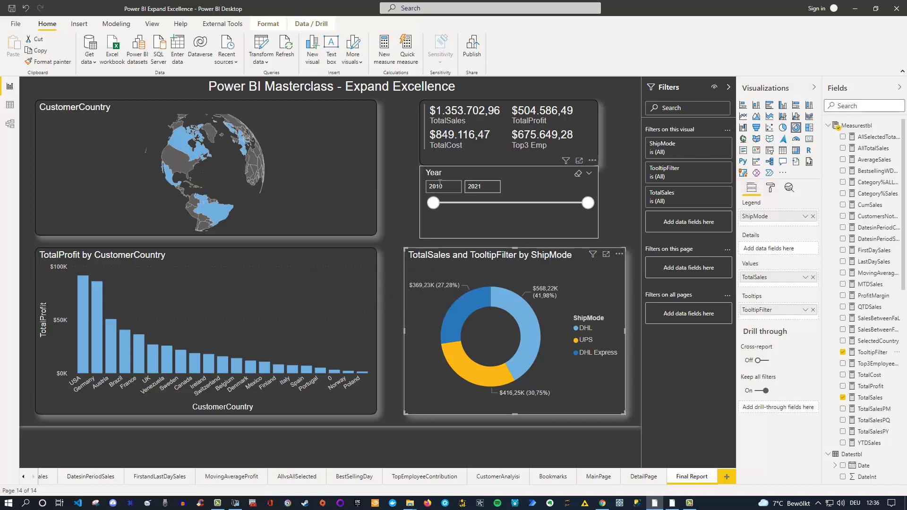
- Change the Year slicer's start year from 2019 to 2021
left_click_drag(448, 186, 428, 186)
type("2021")
key("Return")
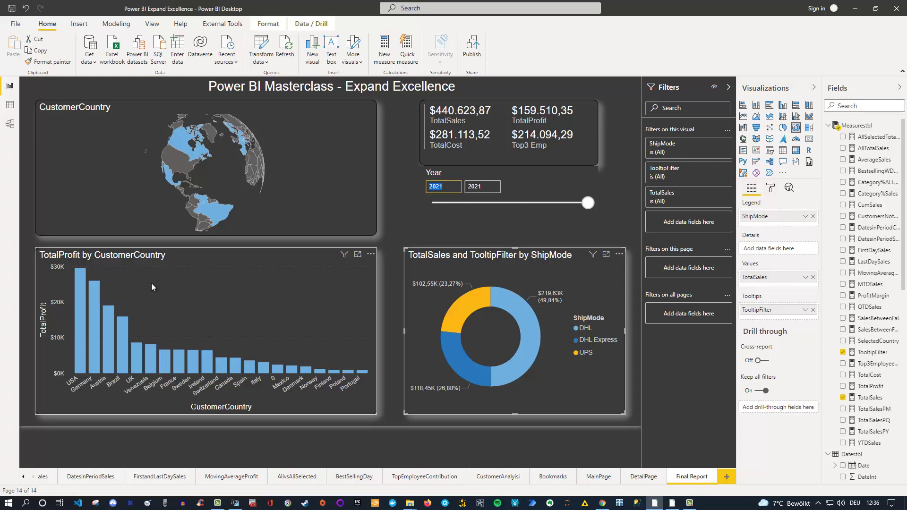
- Cross-filter the report to Brazil and check the DHL Express donut tooltip shows 2021, Brazil, DHL Express
left_click(120, 332)
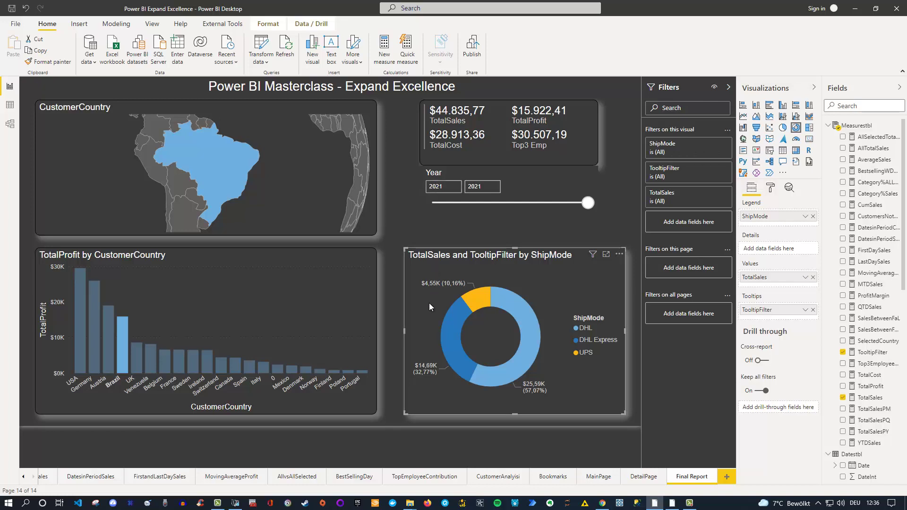
mouse_move(455, 331)
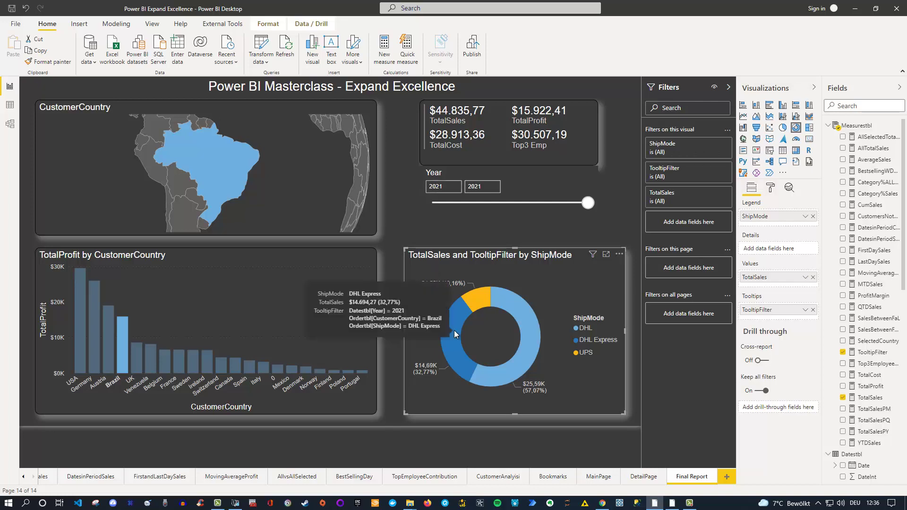